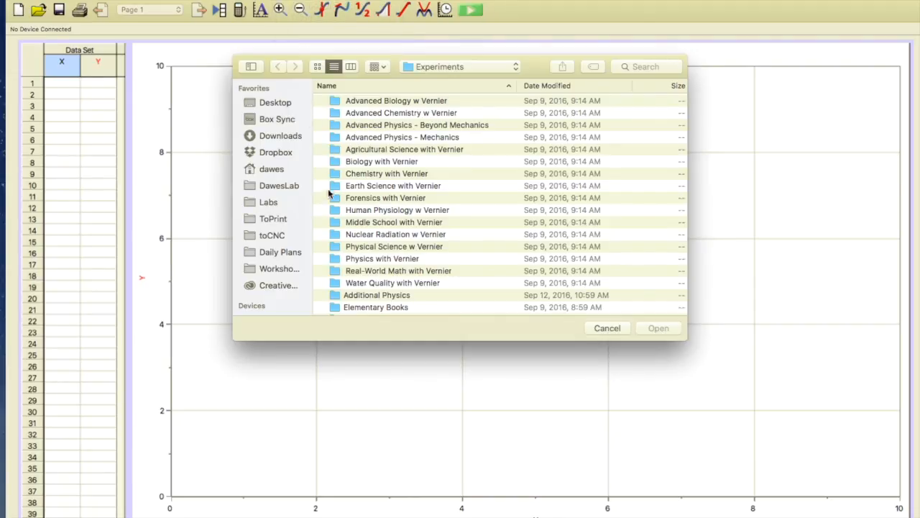
- Insert ProblemW7.2movie.mov from the newton server's "PHY 232,242 files" folder, inside the Physics class folder Workshop 16-17
{"action": "scroll", "coordinate": [275, 246], "scroll_direction": "down", "scroll_amount": 4}
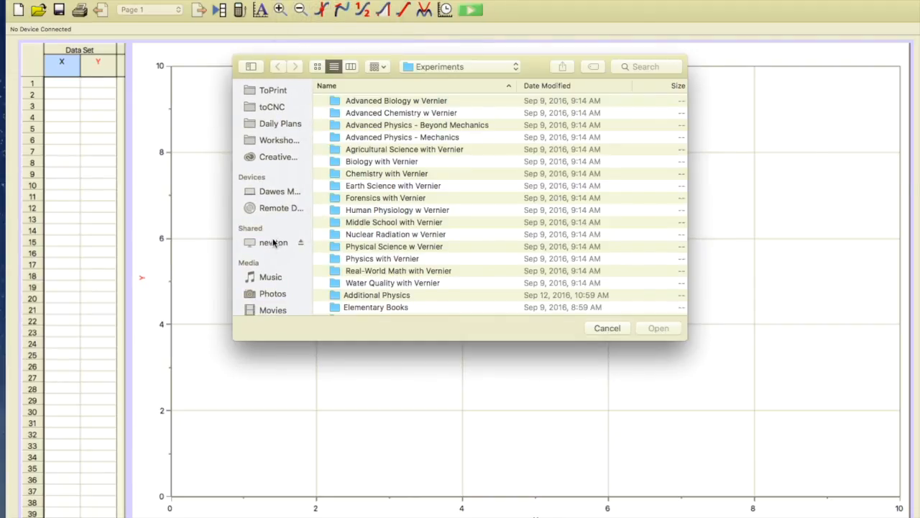
{"action": "left_click", "coordinate": [274, 243]}
{"action": "double_click", "coordinate": [359, 142]}
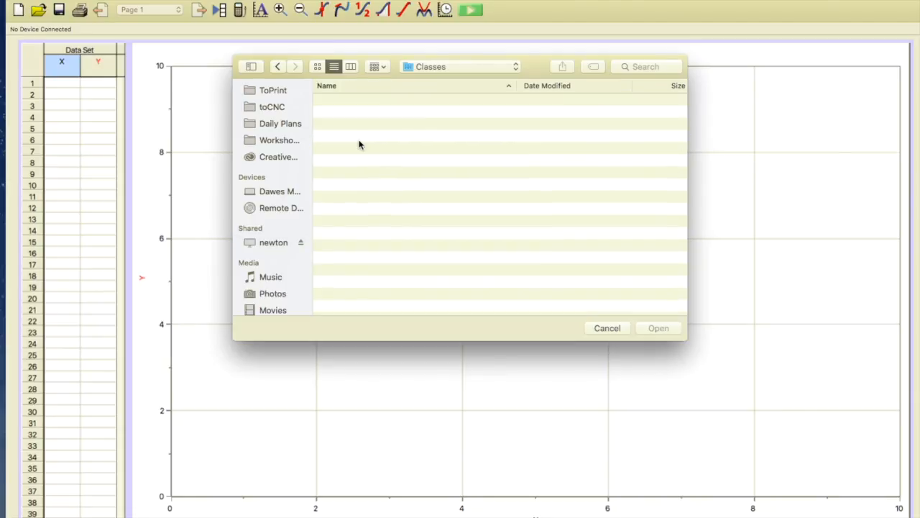
{"action": "double_click", "coordinate": [359, 149]}
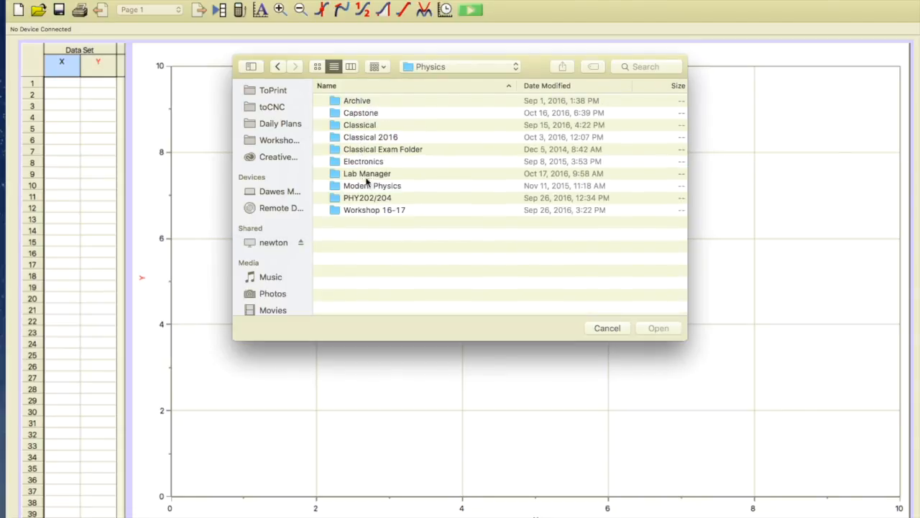
{"action": "double_click", "coordinate": [367, 210]}
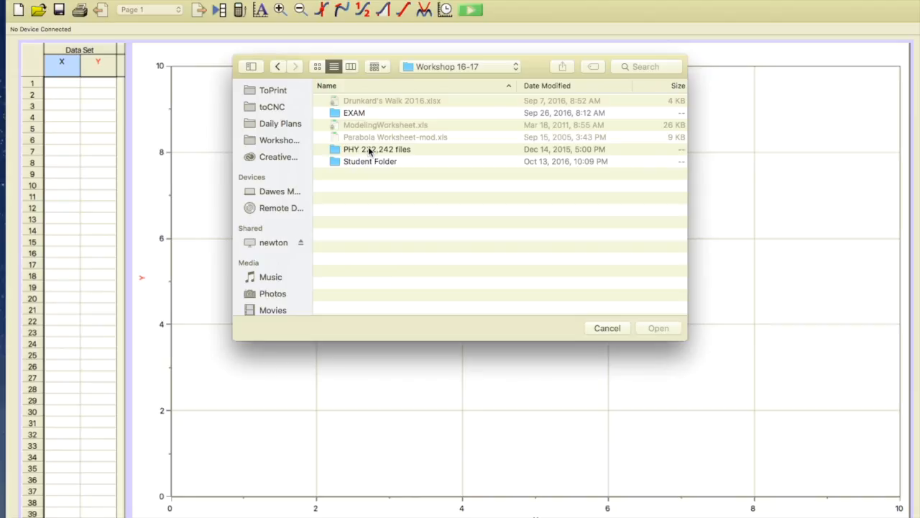
{"action": "double_click", "coordinate": [369, 150]}
{"action": "left_click", "coordinate": [380, 187]}
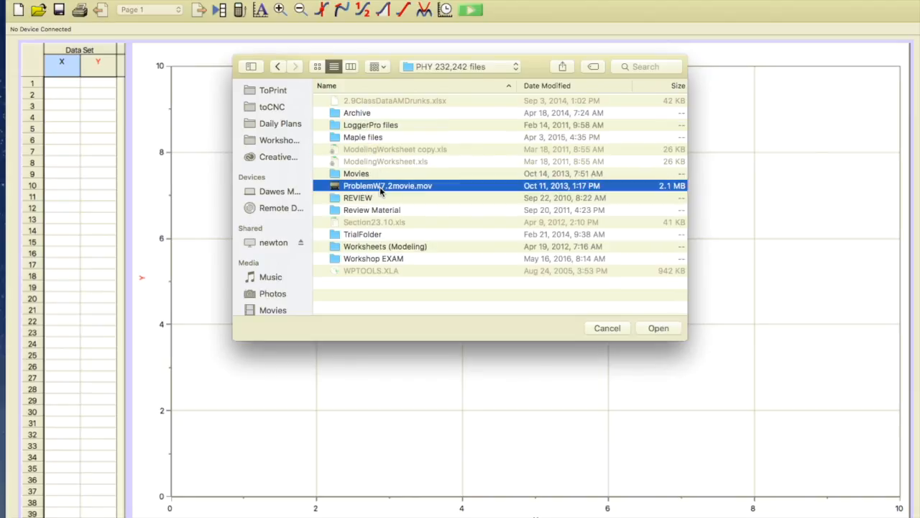
{"action": "left_click", "coordinate": [648, 329]}
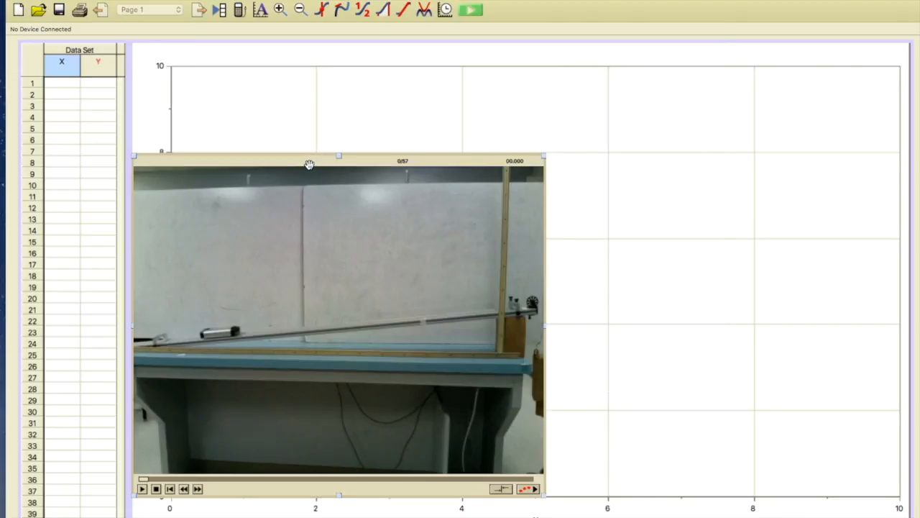
- Move the movie to the upper part of the graph and enlarge it to cover most of the plot area
{"action": "left_click_drag", "start_coordinate": [308, 161], "coordinate": [314, 53]}
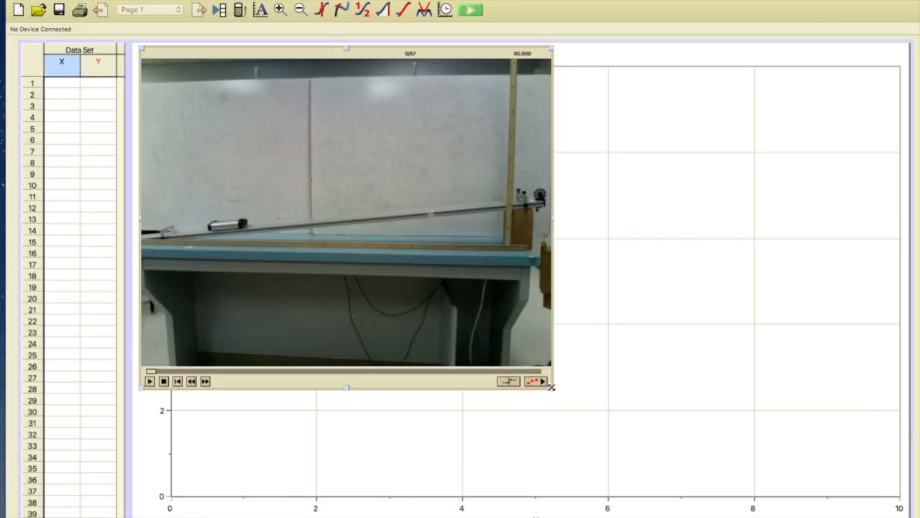
{"action": "left_click_drag", "start_coordinate": [550, 386], "coordinate": [725, 498]}
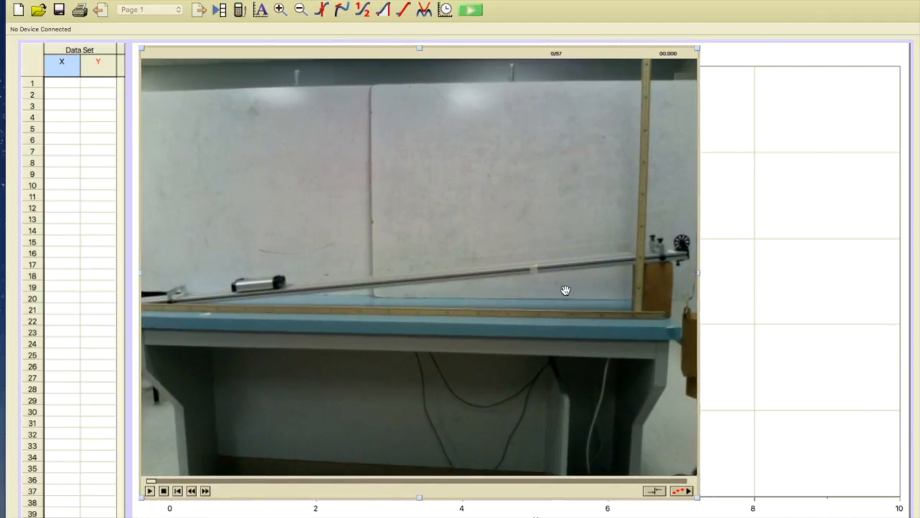
- Play the movie to review the cart's motion along the track, then rewind it to the first frame
{"action": "left_click", "coordinate": [150, 490]}
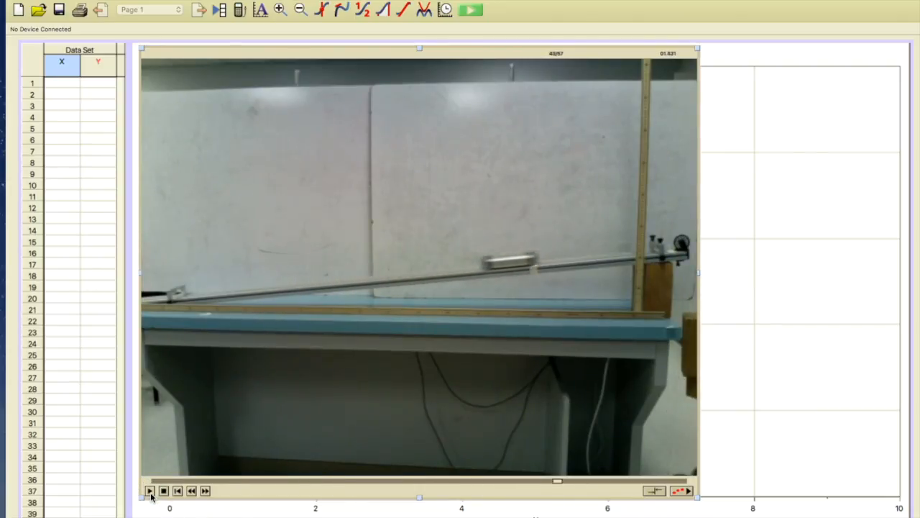
{"action": "left_click", "coordinate": [164, 490]}
{"action": "left_click", "coordinate": [149, 490]}
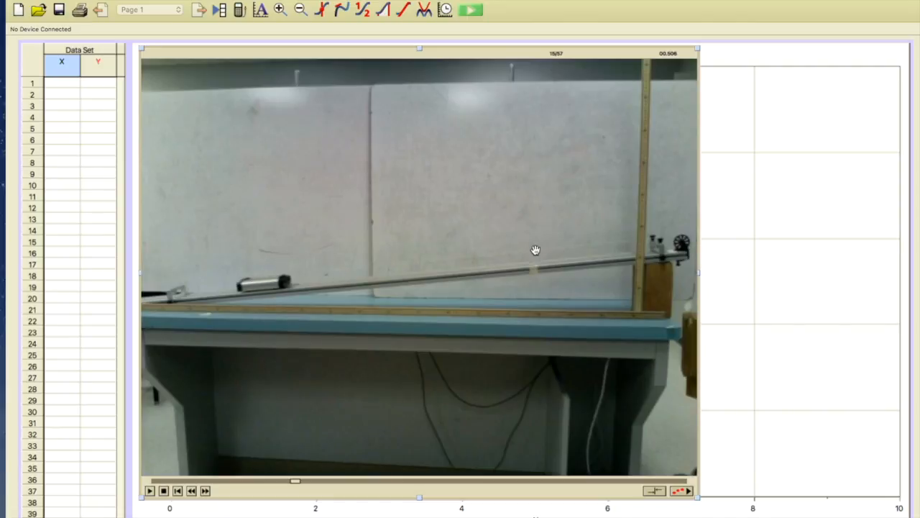
{"action": "left_click_drag", "start_coordinate": [297, 481], "coordinate": [123, 480]}
{"action": "left_click_drag", "start_coordinate": [182, 482], "coordinate": [127, 479]}
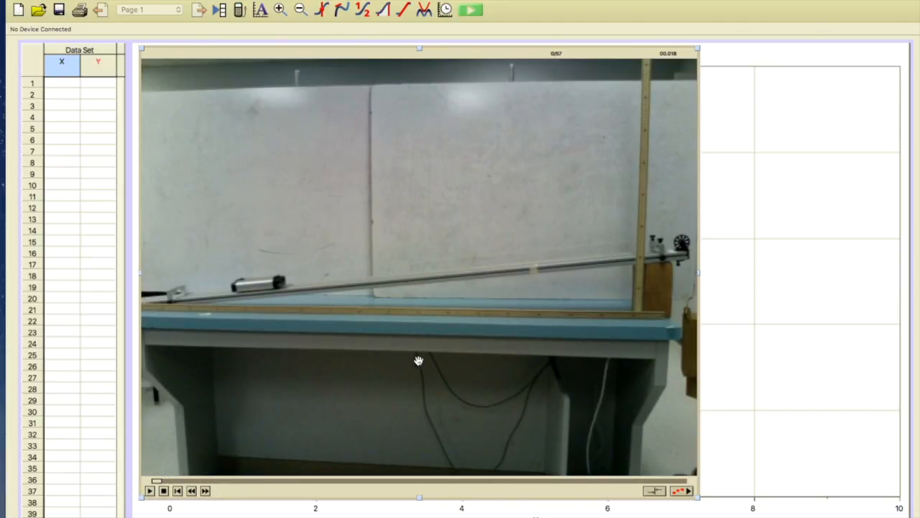
- Enable video analysis and set the movie scale to 1 m along the horizontal meter stick on the table
{"action": "left_click", "coordinate": [679, 491]}
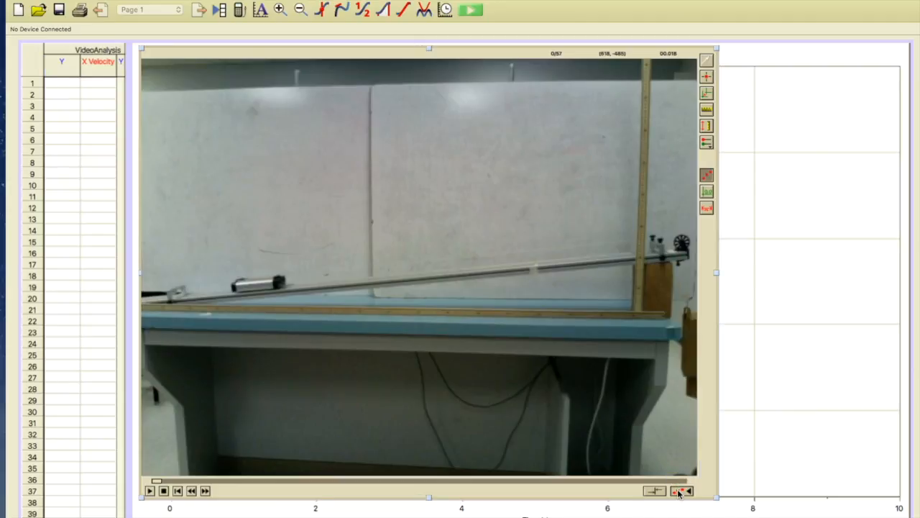
{"action": "left_click", "coordinate": [707, 111]}
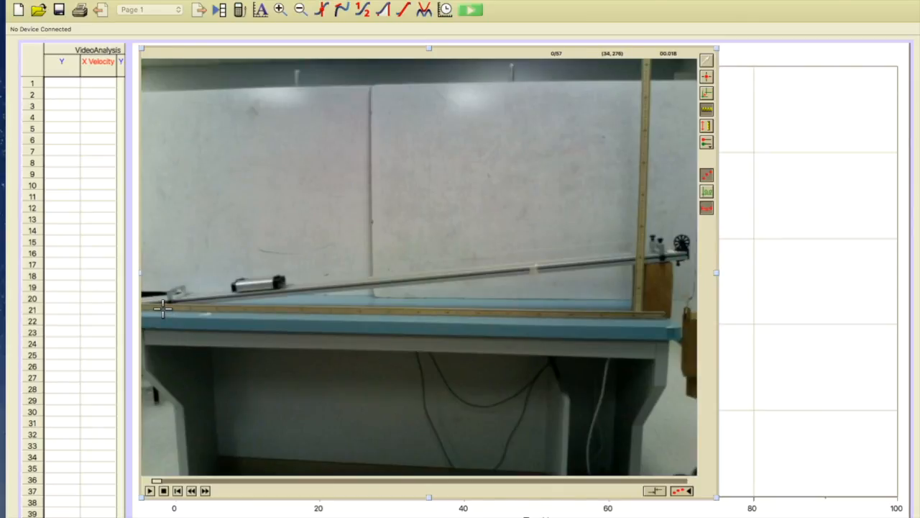
{"action": "left_click_drag", "start_coordinate": [164, 307], "coordinate": [448, 312]}
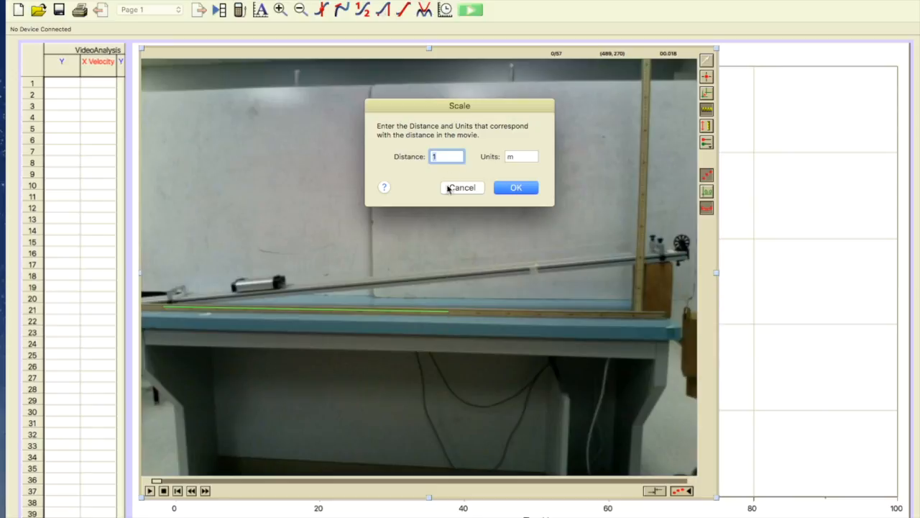
{"action": "left_click", "coordinate": [524, 189]}
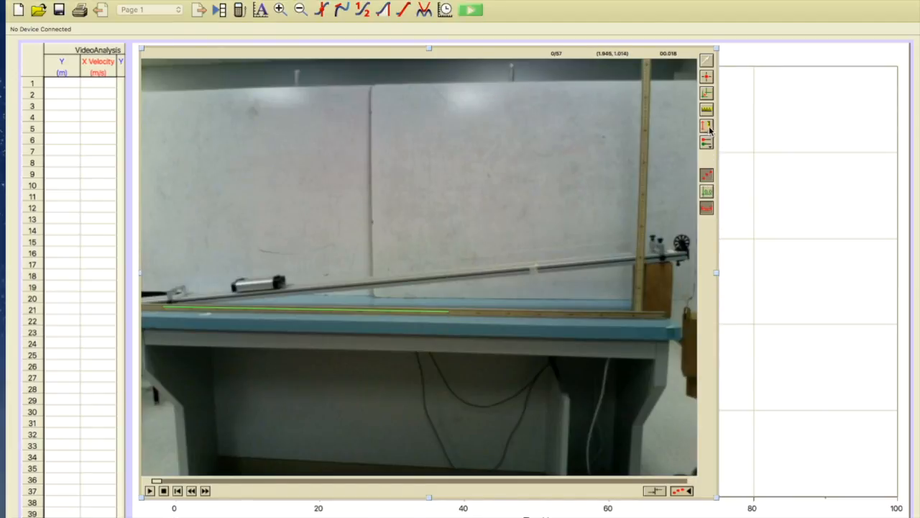
- Set the coordinate origin at the cart's left end, tilt the x-axis parallel to the inclined track, and hide the axes
{"action": "left_click", "coordinate": [708, 96]}
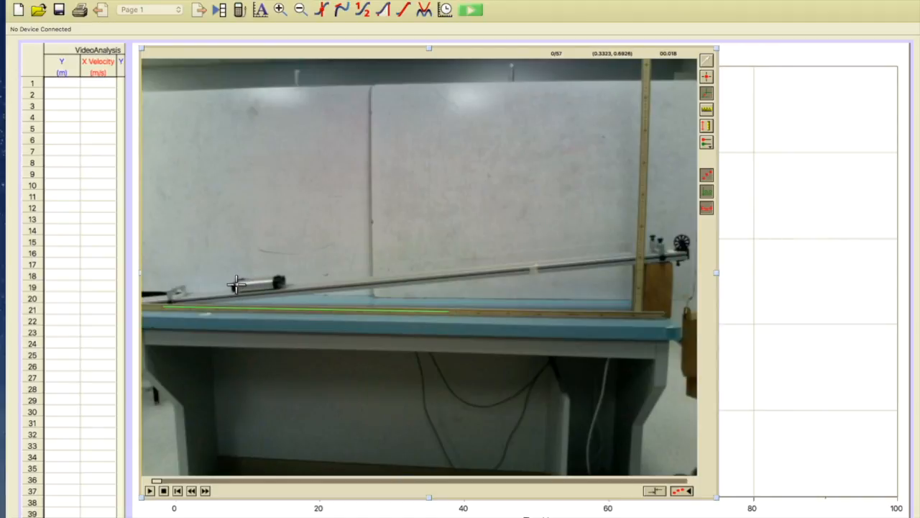
{"action": "left_click_drag", "start_coordinate": [236, 284], "coordinate": [583, 246]}
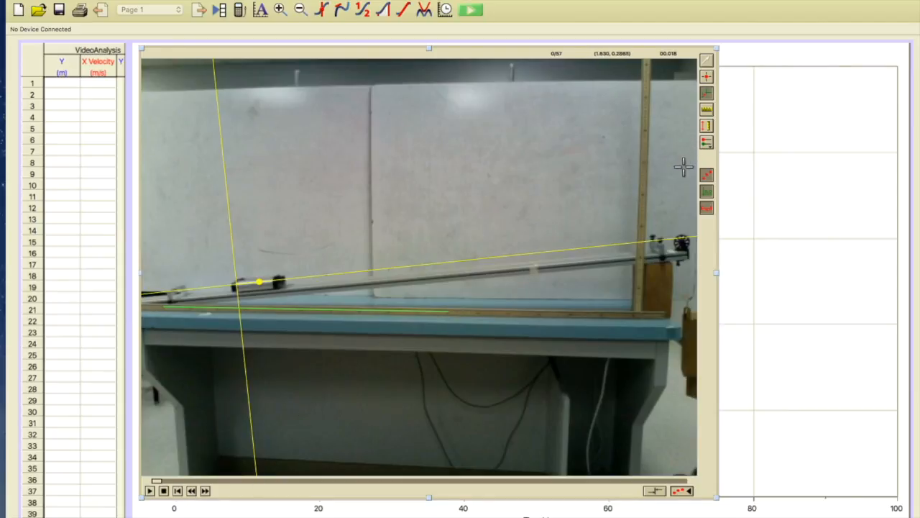
{"action": "left_click", "coordinate": [706, 192]}
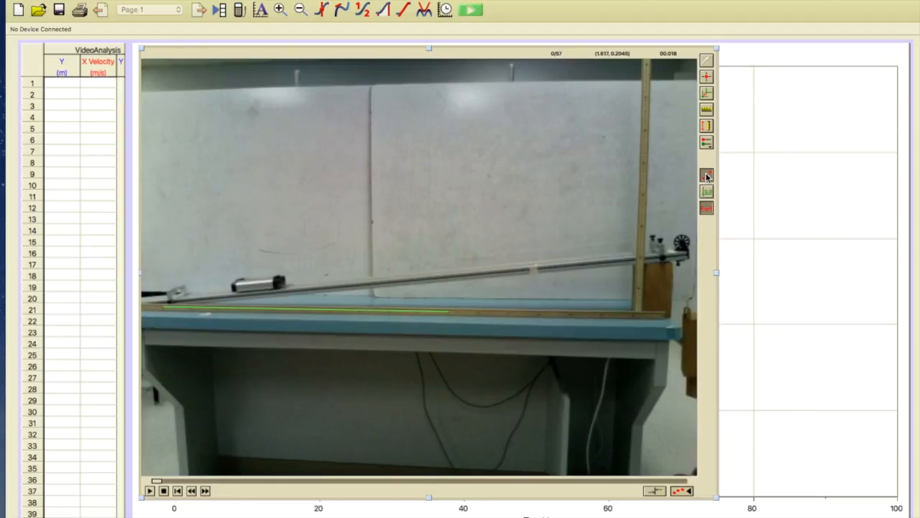
{"action": "left_click", "coordinate": [707, 193]}
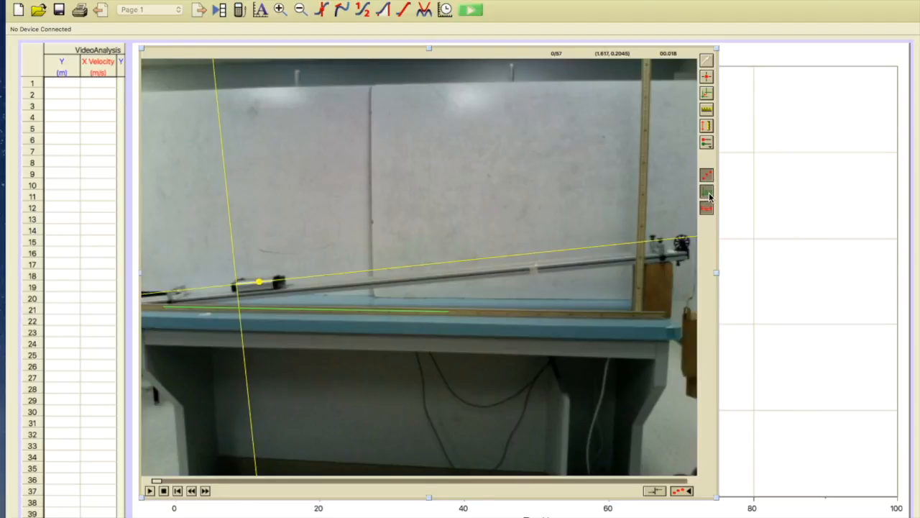
{"action": "left_click", "coordinate": [707, 194]}
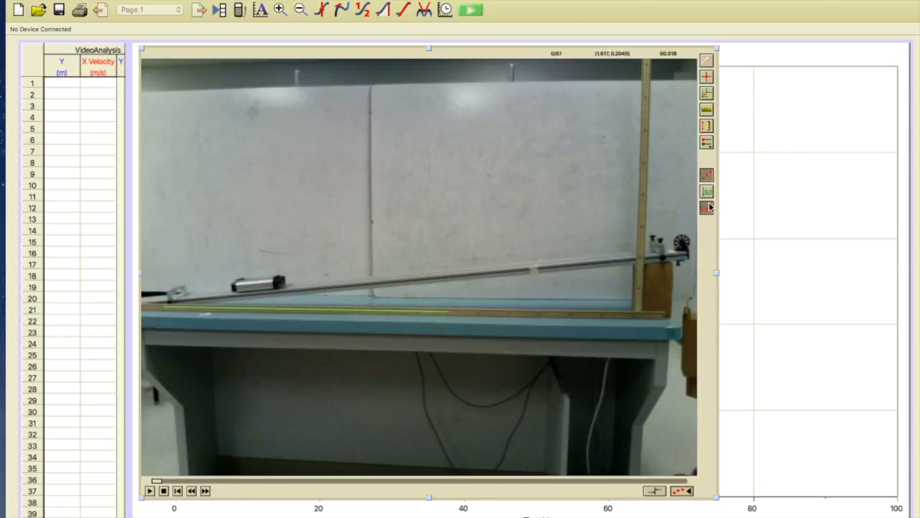
- Add 26 tracking points on the cart's left end, frame by frame from the first frame, as it moves up the track
{"action": "left_click", "coordinate": [708, 79]}
{"action": "left_click", "coordinate": [236, 283]}
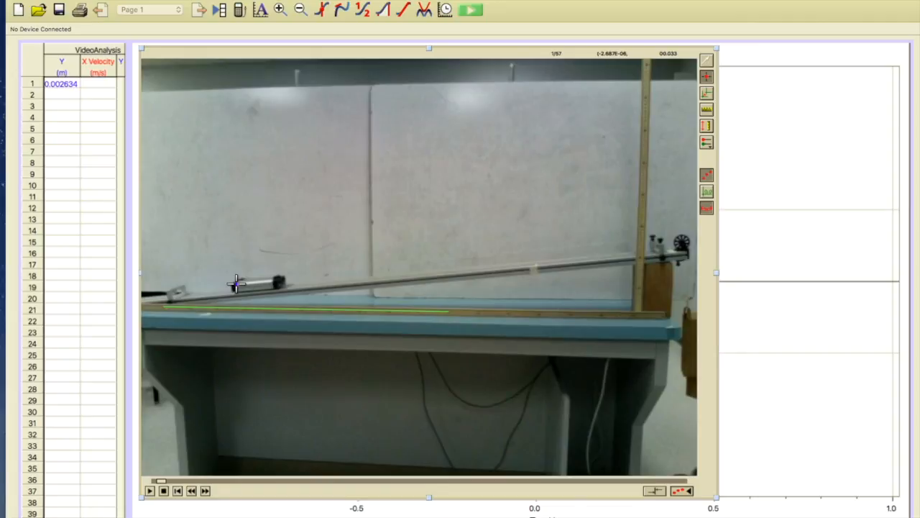
{"action": "left_click", "coordinate": [236, 283]}
{"action": "left_click", "coordinate": [236, 283]}
{"action": "left_click", "coordinate": [236, 283]}
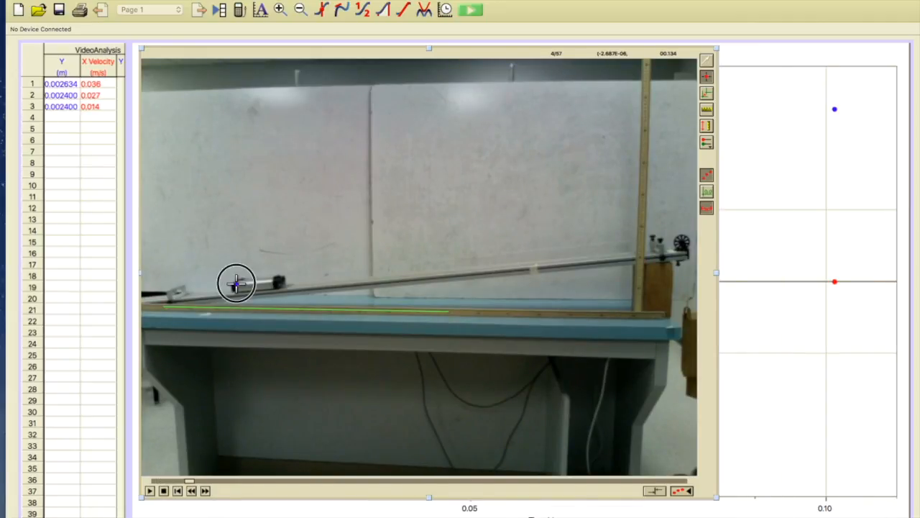
{"action": "left_click", "coordinate": [236, 283]}
{"action": "left_click", "coordinate": [236, 283]}
{"action": "left_click", "coordinate": [236, 284]}
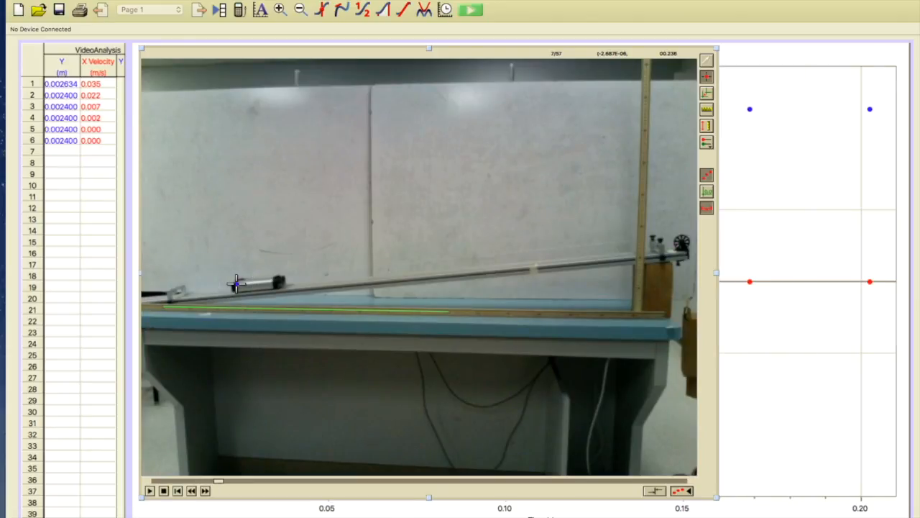
{"action": "left_click", "coordinate": [236, 284]}
{"action": "left_click", "coordinate": [236, 283]}
{"action": "left_click", "coordinate": [236, 283]}
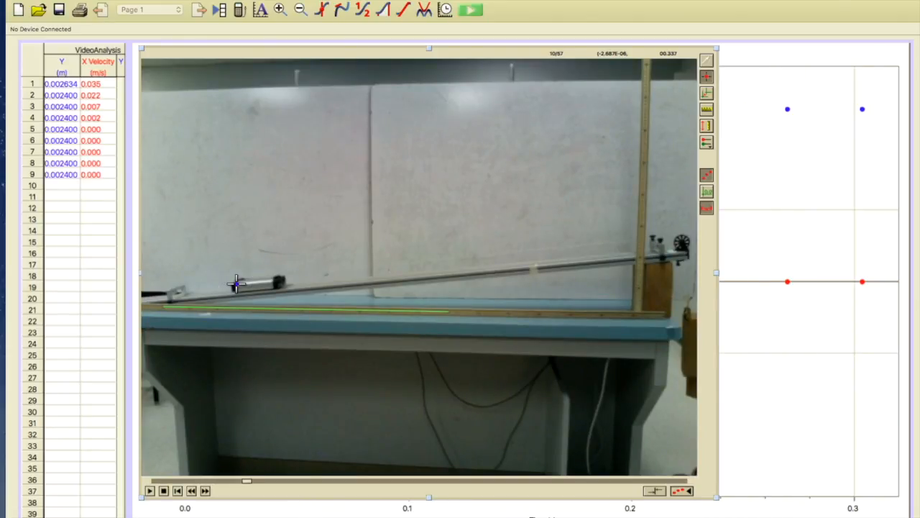
{"action": "left_click", "coordinate": [236, 283]}
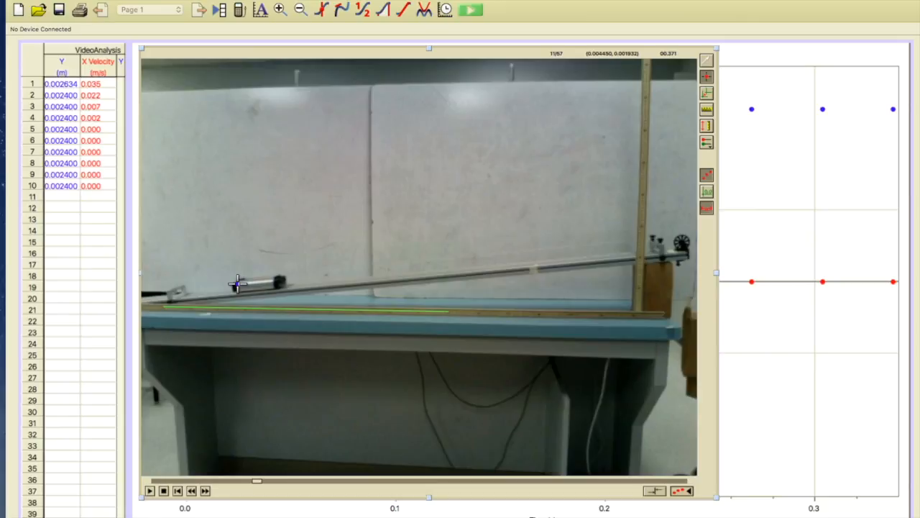
{"action": "left_click", "coordinate": [237, 283]}
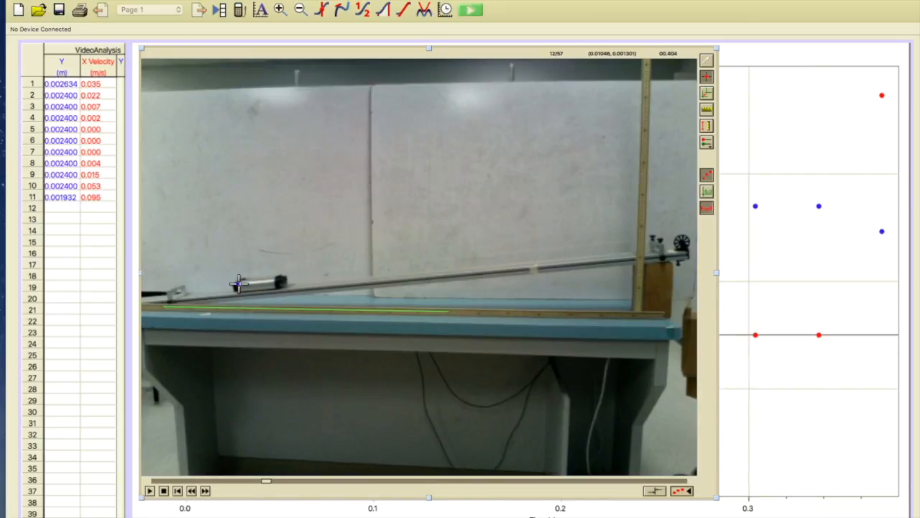
{"action": "left_click", "coordinate": [239, 284]}
{"action": "left_click", "coordinate": [240, 284]}
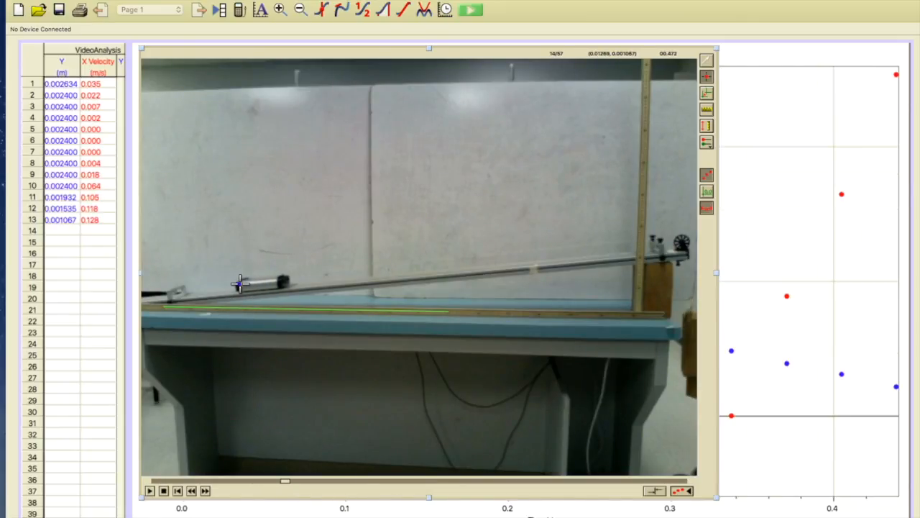
{"action": "left_click", "coordinate": [240, 283]}
{"action": "left_click", "coordinate": [242, 284]}
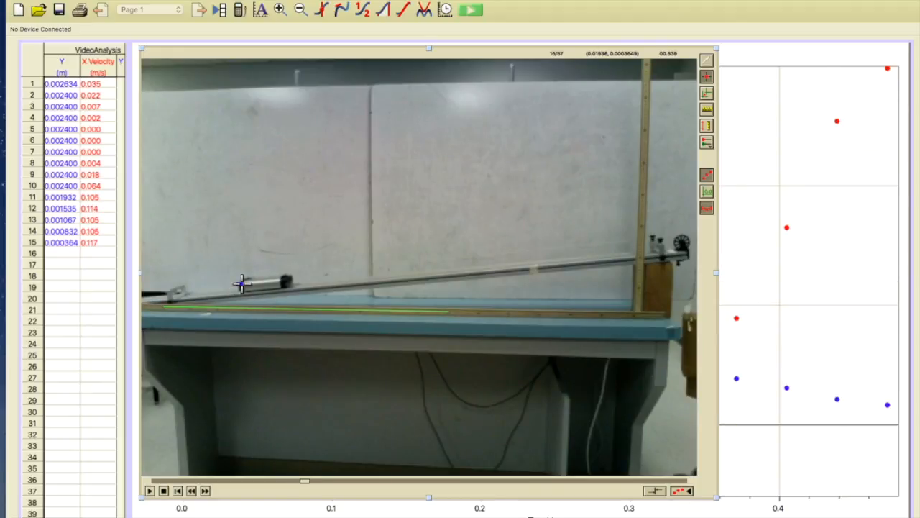
{"action": "left_click", "coordinate": [245, 284]}
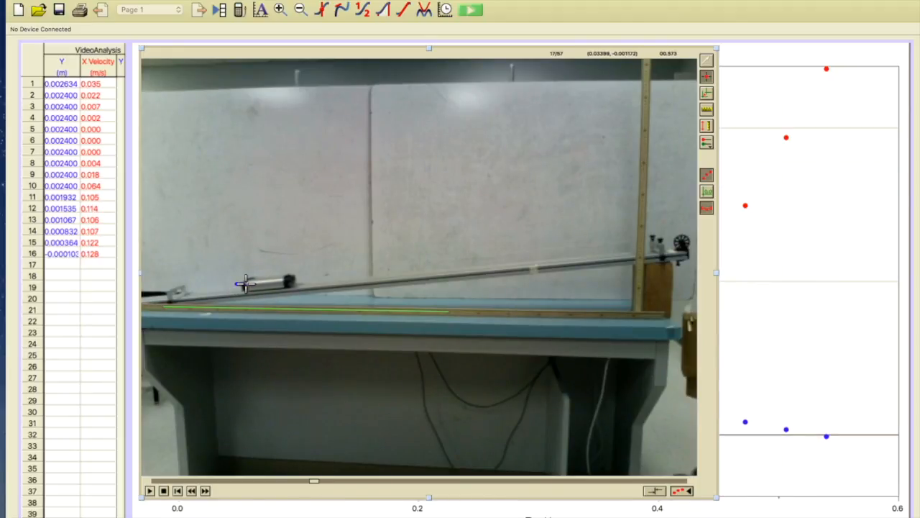
{"action": "left_click", "coordinate": [247, 283]}
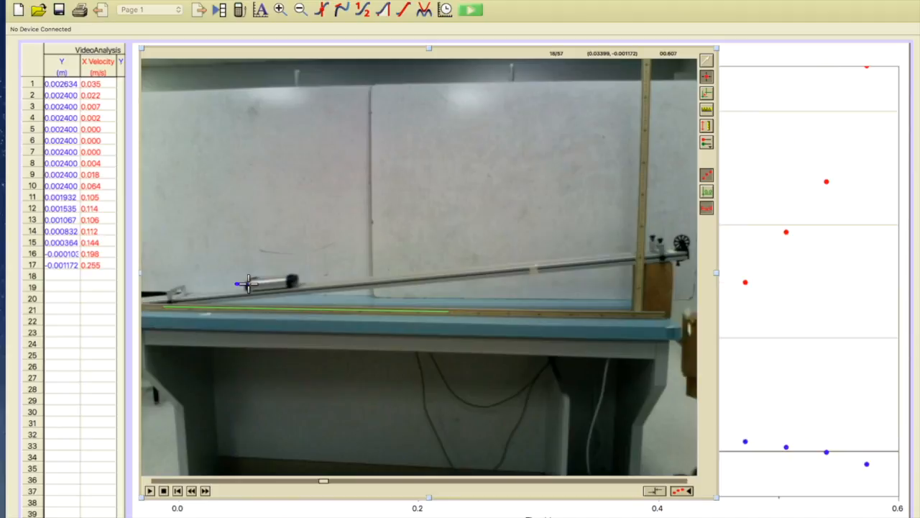
{"action": "left_click", "coordinate": [249, 284]}
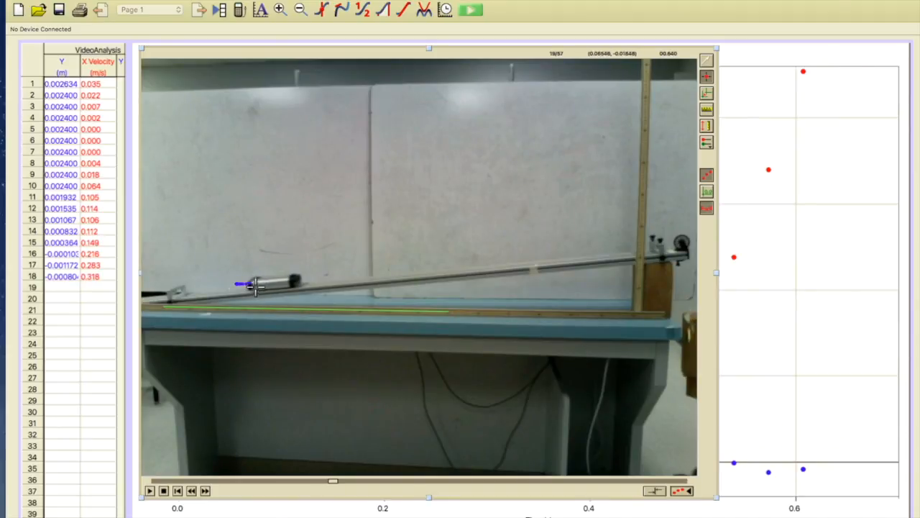
{"action": "left_click", "coordinate": [251, 283]}
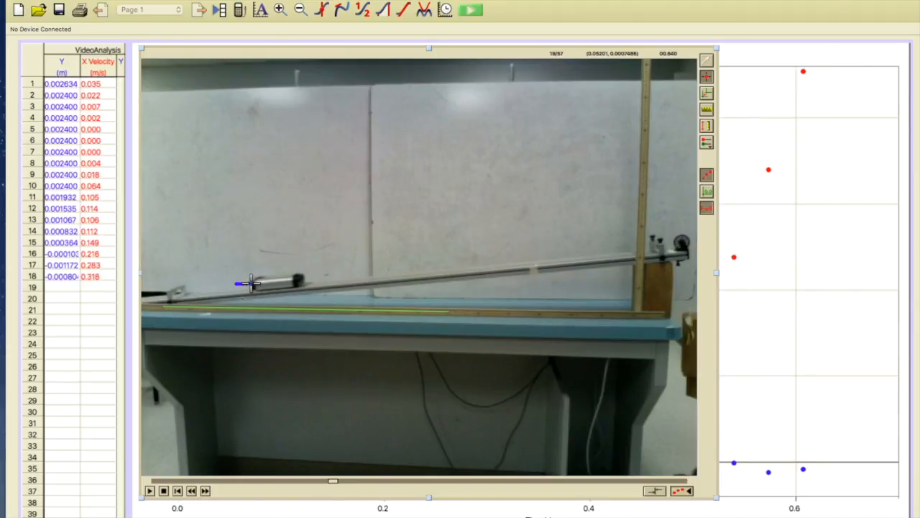
{"action": "left_click", "coordinate": [254, 283]}
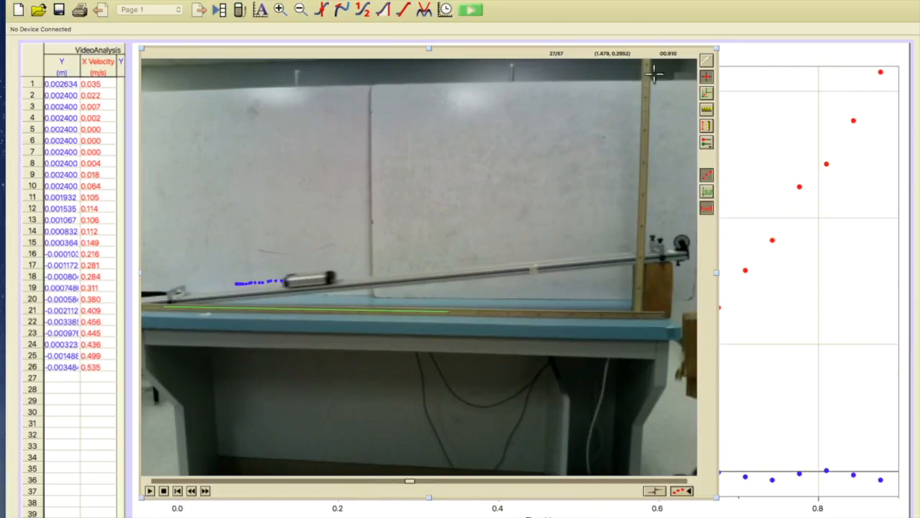
- Bring the graph in front of the movie and widen the data table to show every column from Time to Y Velocity
{"action": "left_click", "coordinate": [751, 53]}
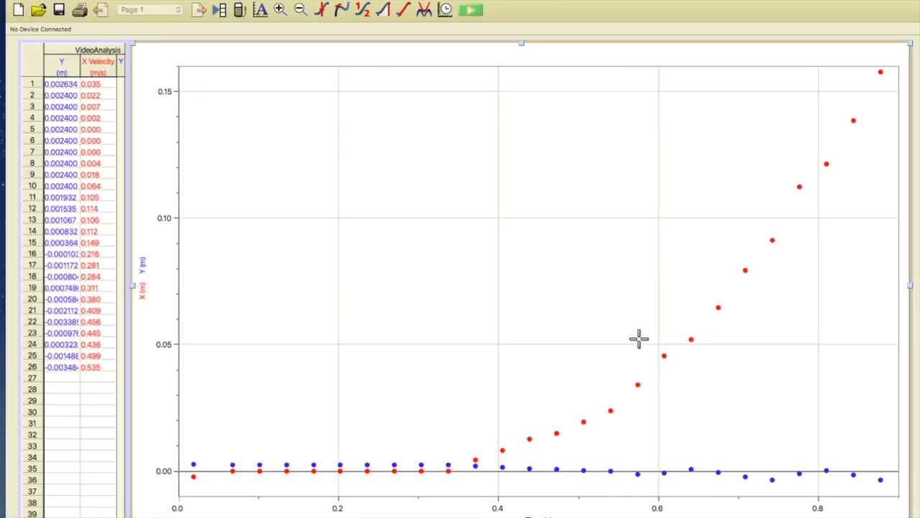
{"action": "left_click", "coordinate": [95, 55]}
{"action": "left_click_drag", "start_coordinate": [126, 287], "coordinate": [226, 286]}
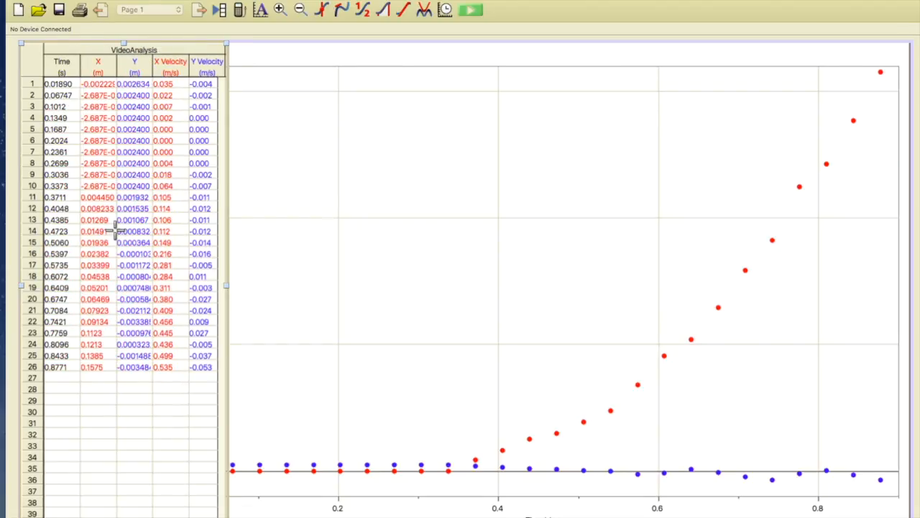